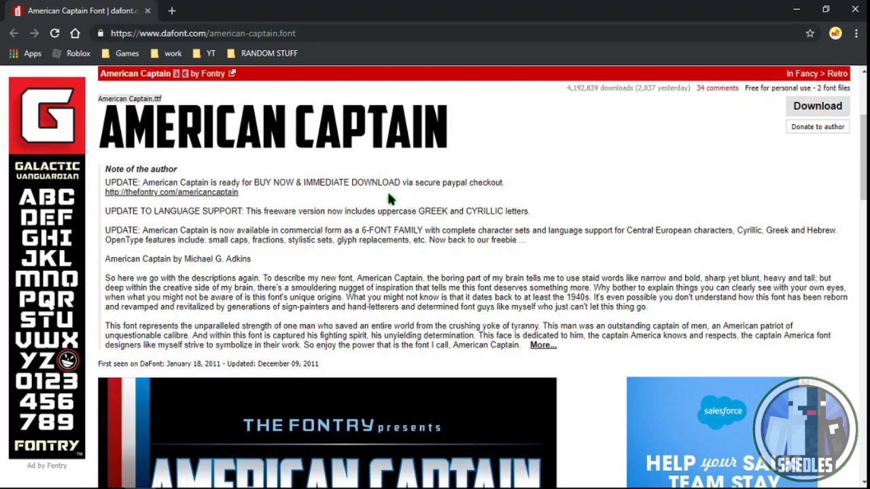
Leave the American Captain font page for DaFont's New fonts list.
scroll(381, 224, up, 1)
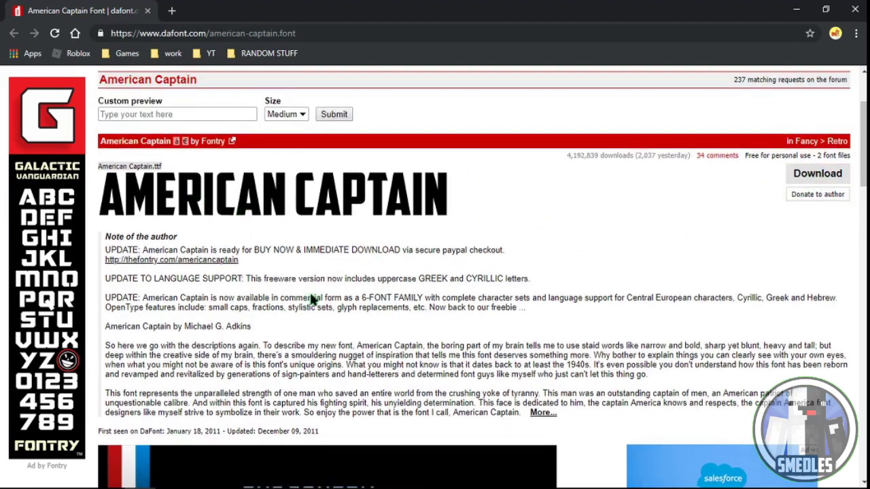
scroll(310, 301, up, 2)
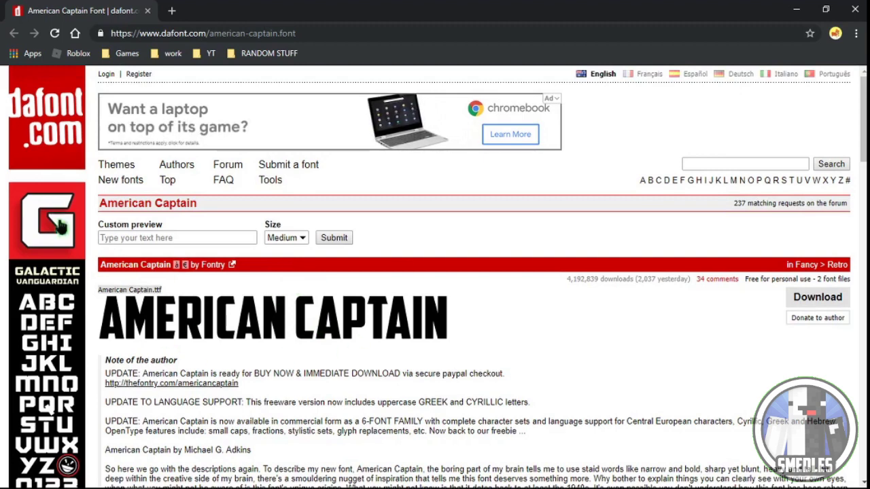
click(110, 183)
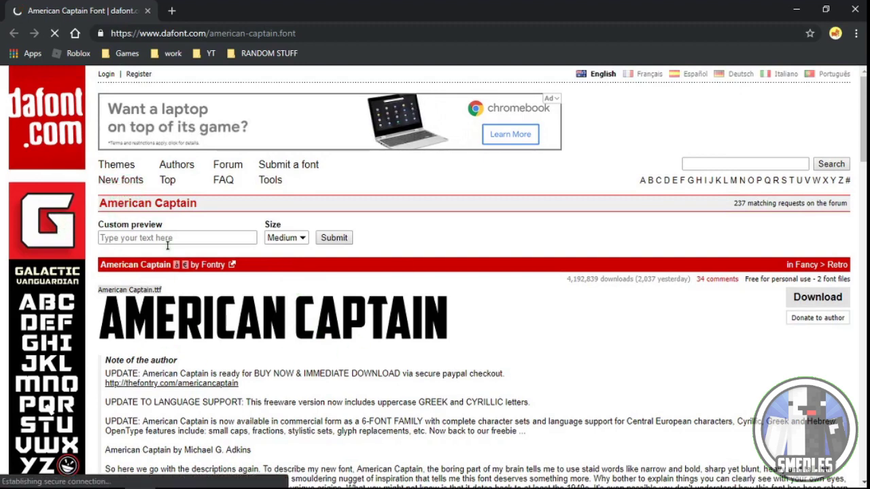
Scroll down the New fonts list past Homelike to High Beasty.
scroll(242, 320, down, 1)
scroll(238, 319, down, 1)
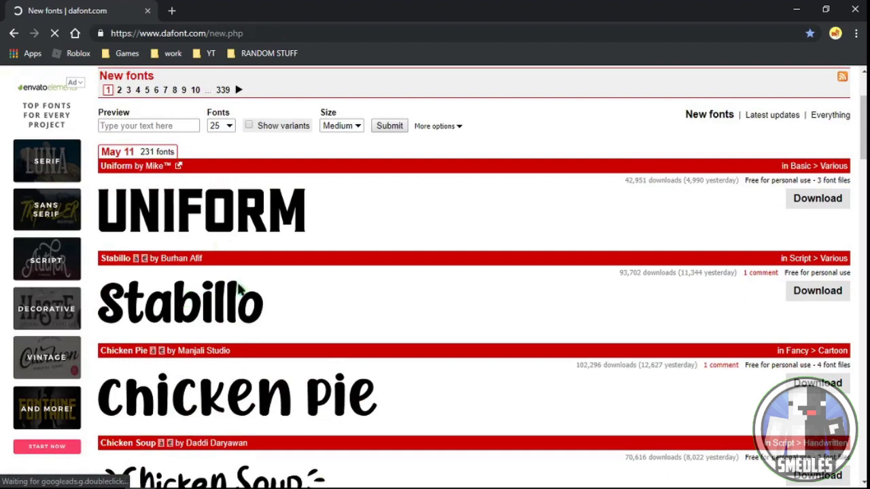
scroll(228, 319, down, 2)
scroll(228, 319, down, 3)
scroll(227, 319, down, 2)
scroll(251, 305, down, 2)
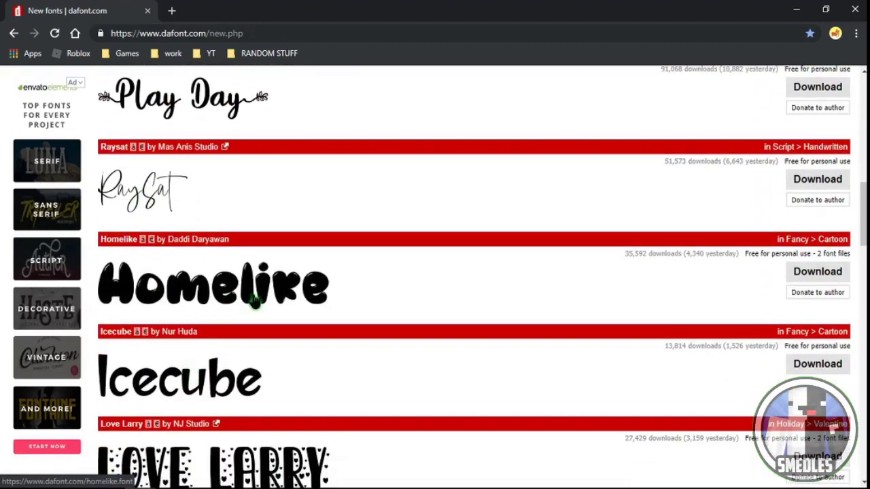
scroll(204, 435, down, 2)
scroll(239, 328, down, 3)
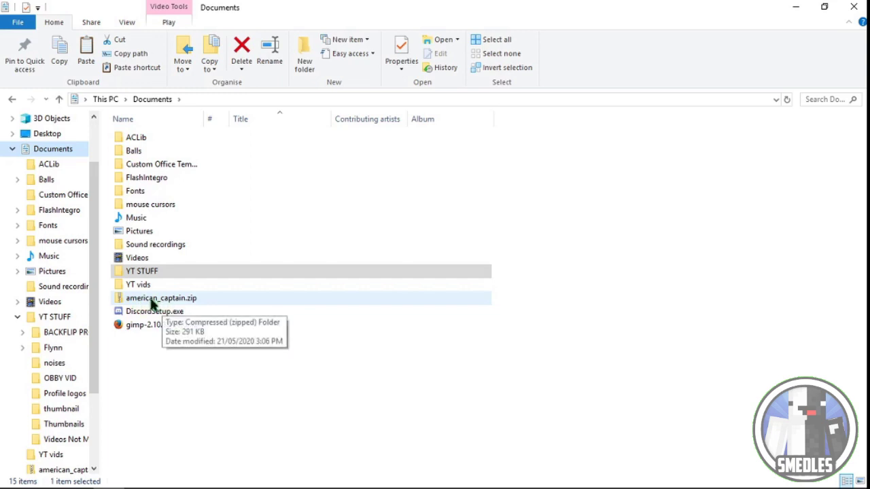
Install American Captain.otf from american_captain.zip, confirming the replacement of the existing font.
double_click(159, 303)
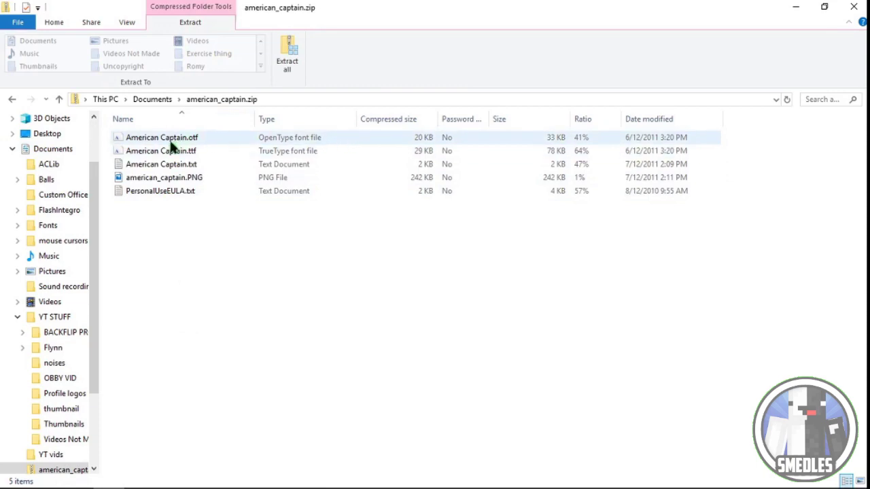
click(115, 134)
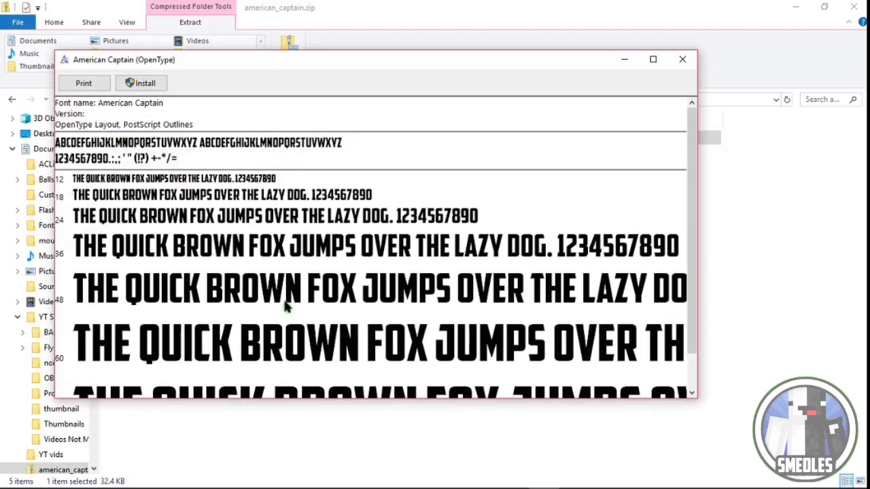
click(140, 84)
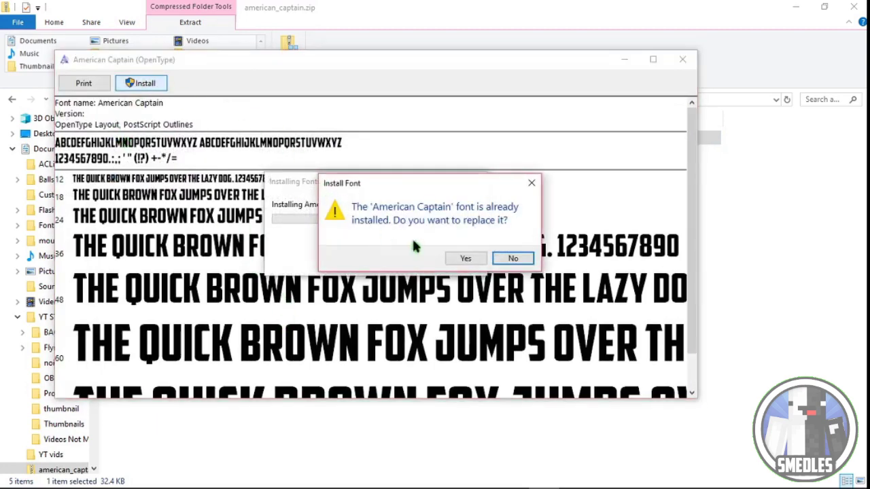
click(467, 260)
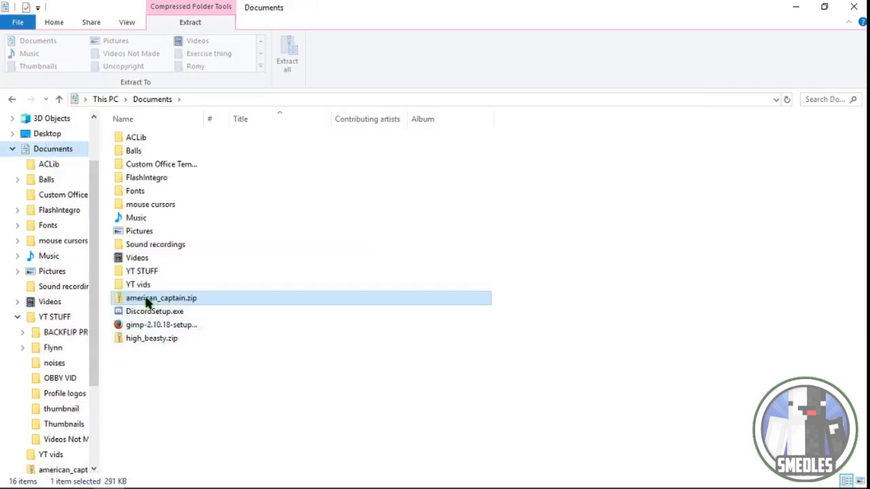
Install High Beasty.ttf from high_beasty.zip and close its font preview.
double_click(140, 337)
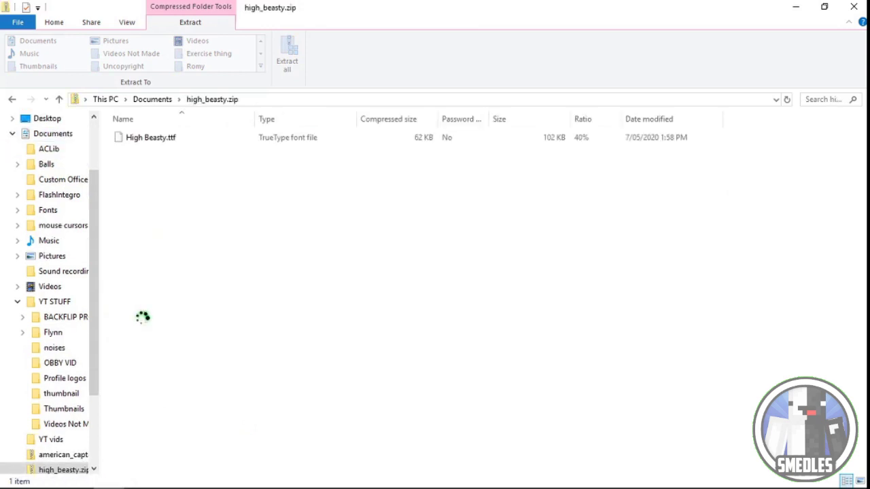
click(117, 141)
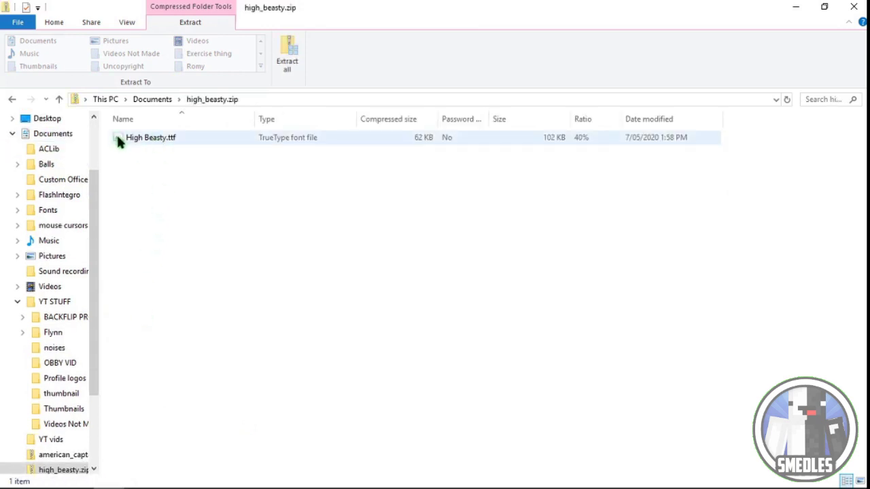
double_click(119, 138)
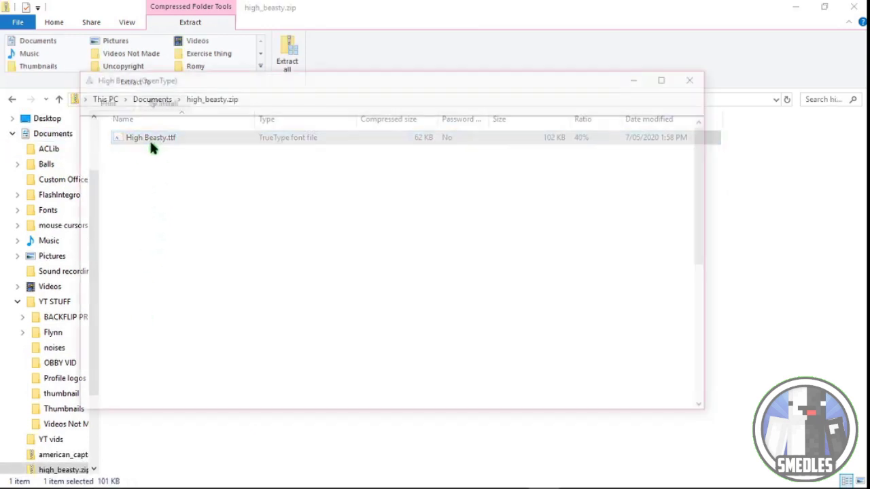
click(165, 101)
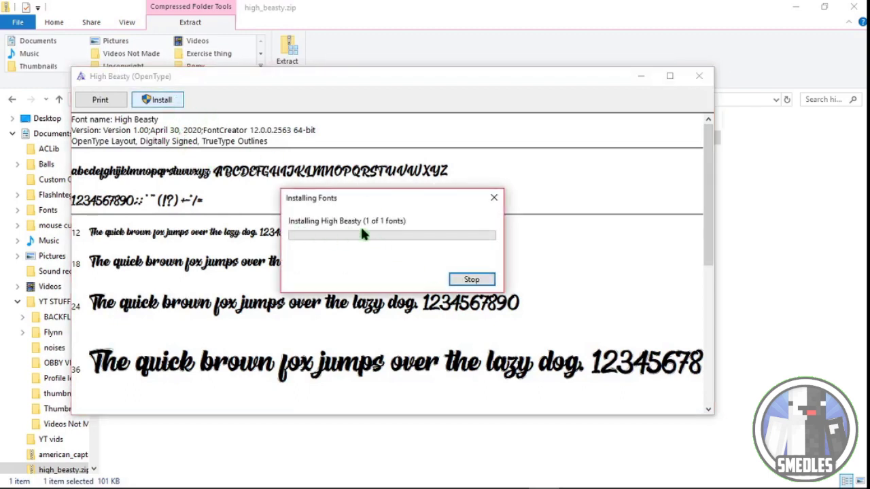
click(698, 82)
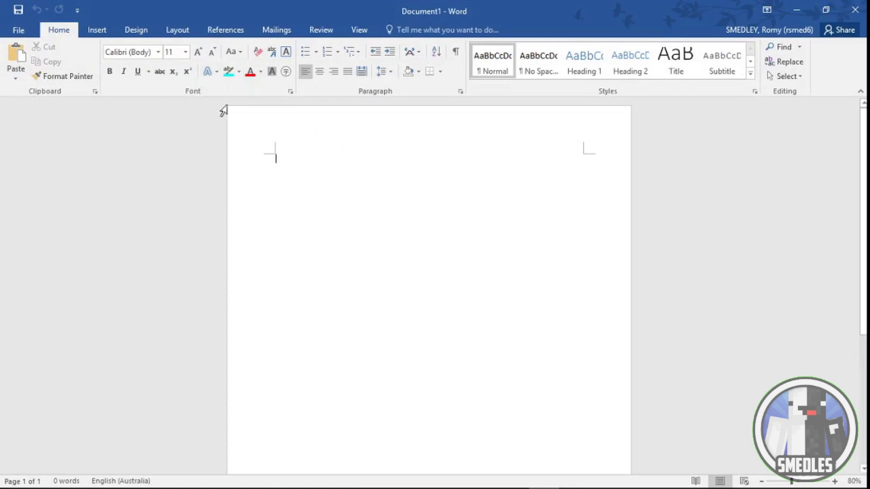
Set the Word font size to 300 and the font to American Captain.
click(174, 52)
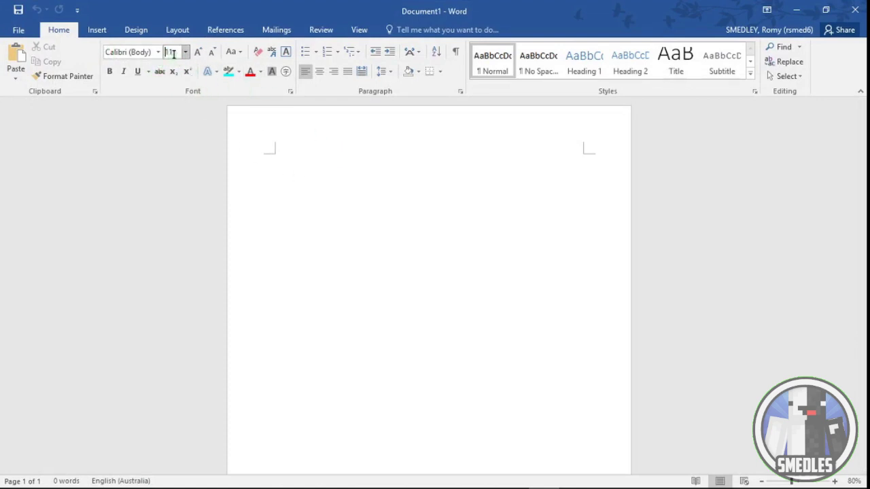
text(300)
key(Return)
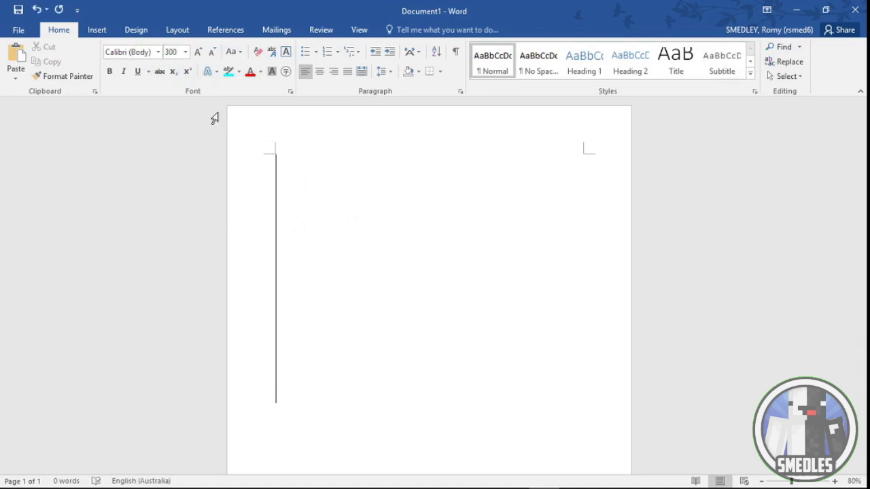
click(158, 54)
text(American)
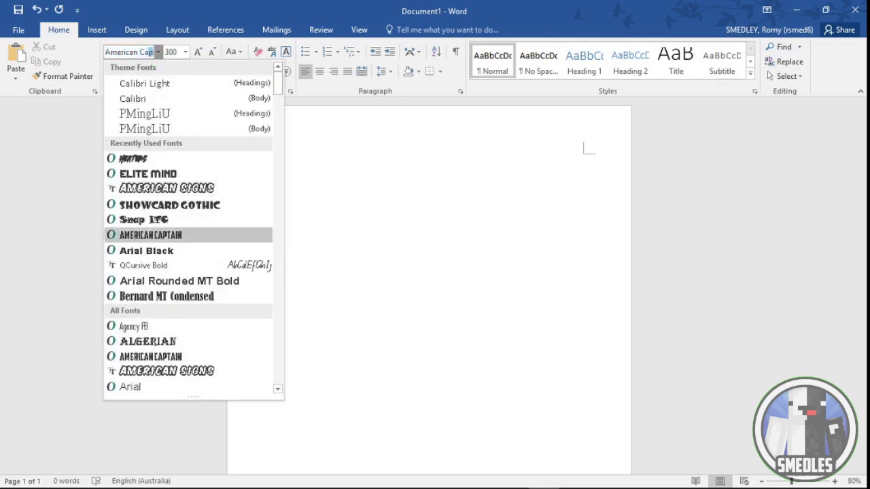
text(Captain)
key(Return)
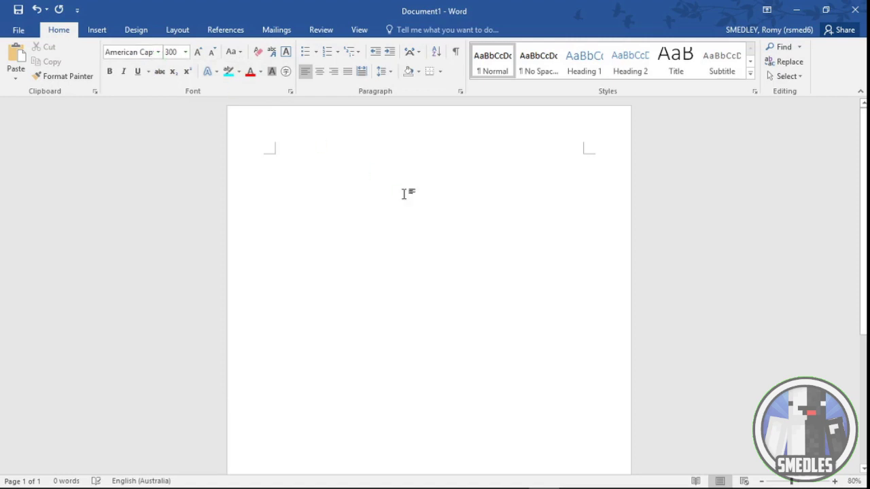
Clear the test letters, then type MINECRAFT at size 190.
text(WED)
key(Return)
key(Return)
key(Return)
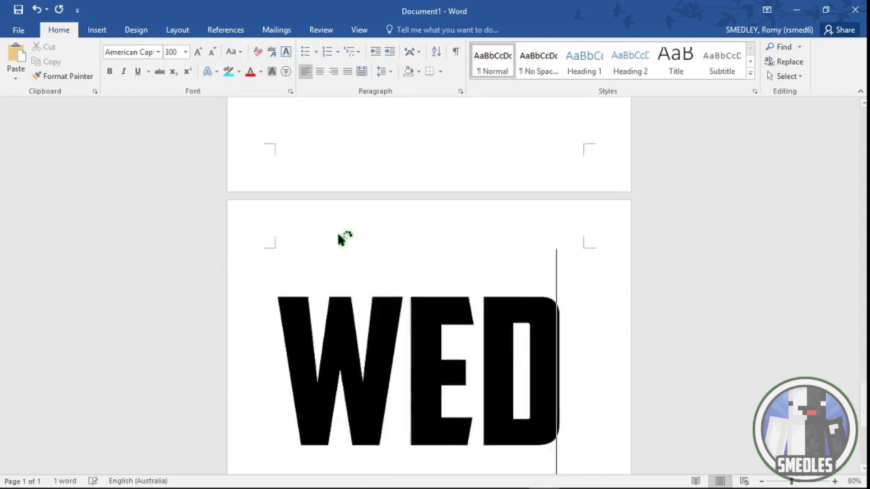
key(BackSpace)
key(BackSpace)
key(BackSpace)
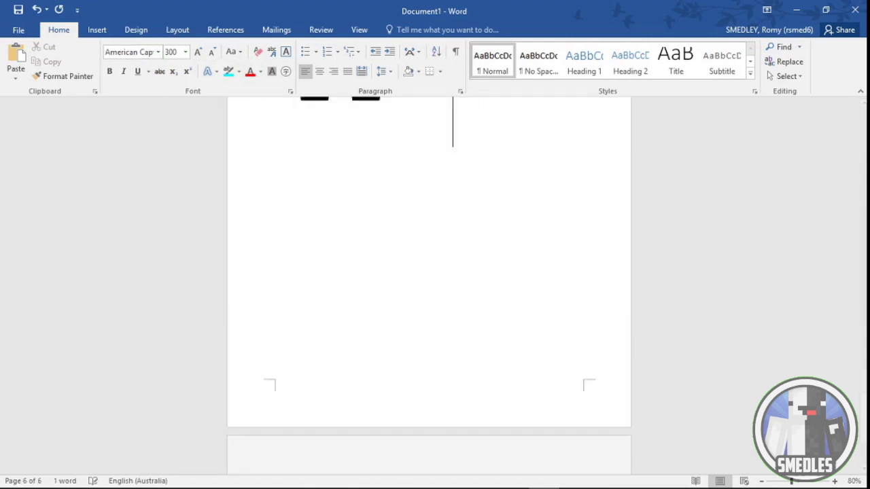
key(BackSpace)
key(BackSpace)
key(BackSpace)
key(BackSpace)
key(BackSpace)
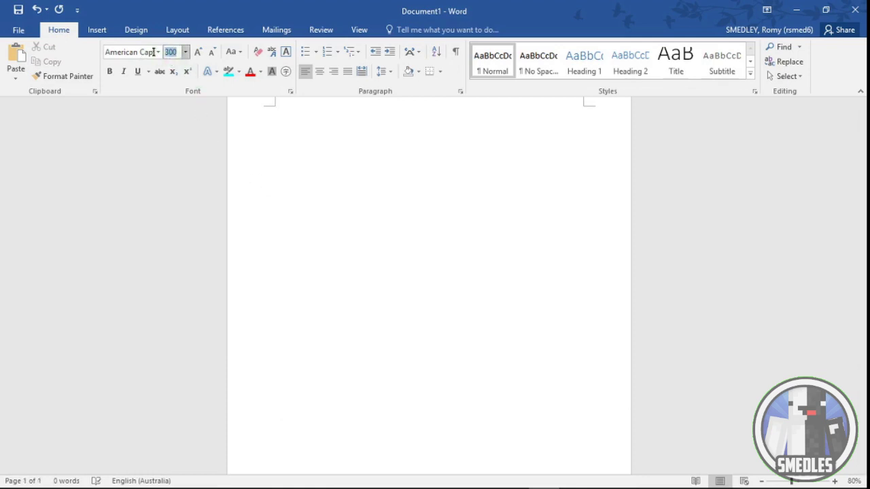
click(175, 51)
text(190)
key(Return)
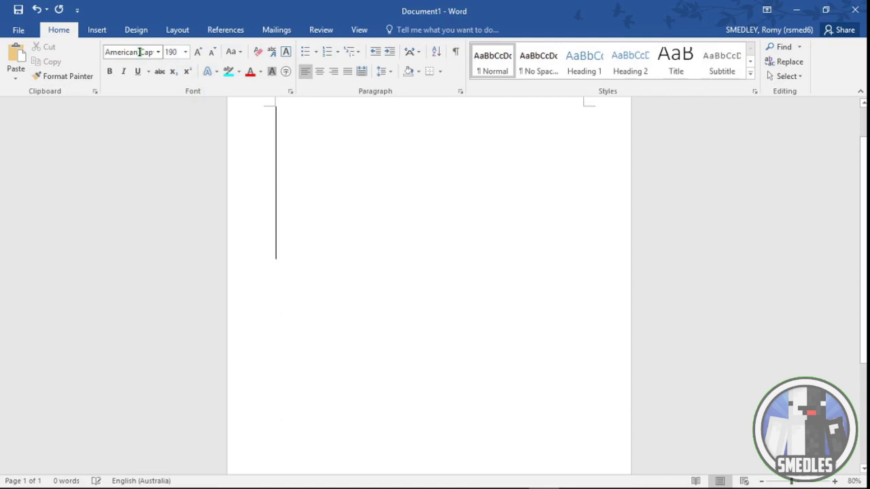
text(MI)
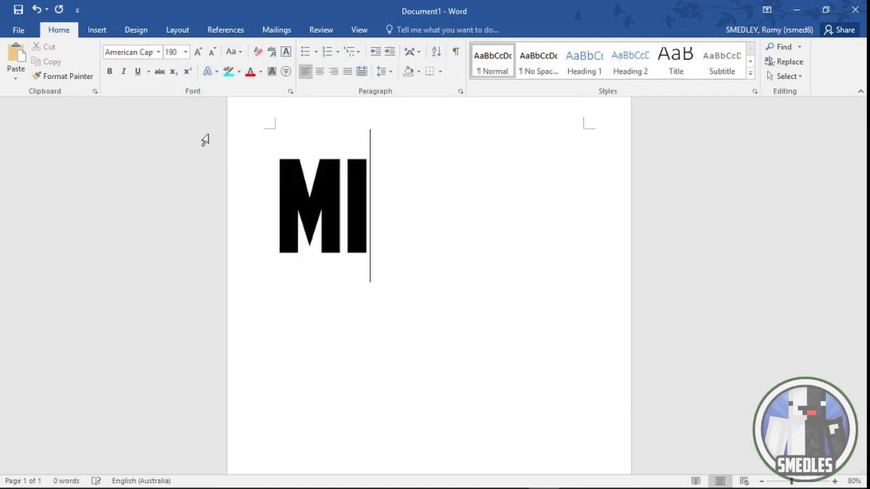
text(NECRAF)
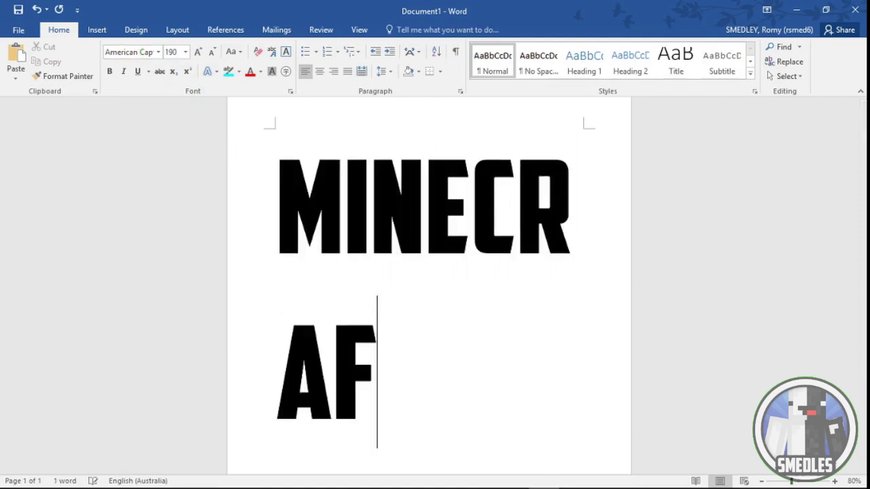
text(T)
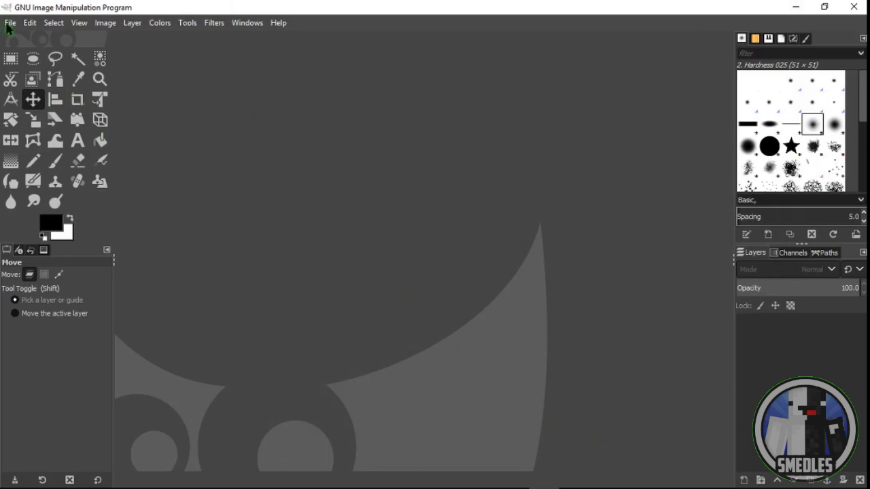
Create a new 1280x720 image in GIMP.
click(10, 22)
click(27, 37)
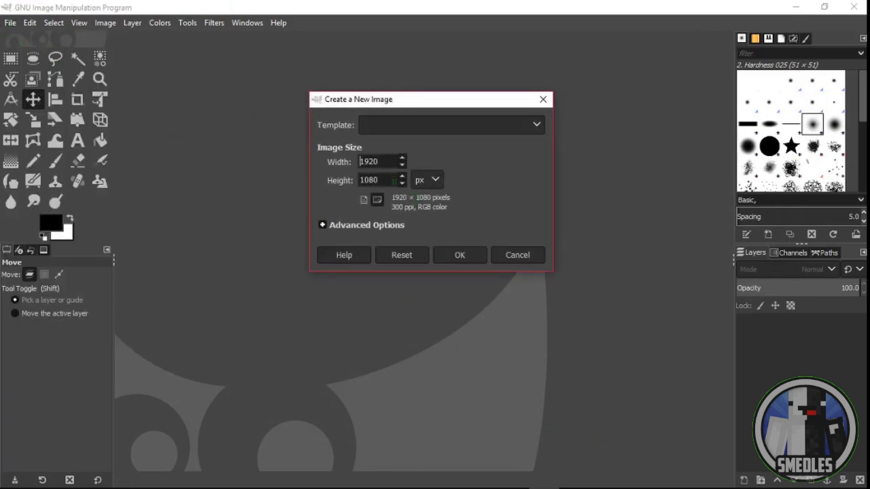
double_click(387, 162)
text(0)
key(Return)
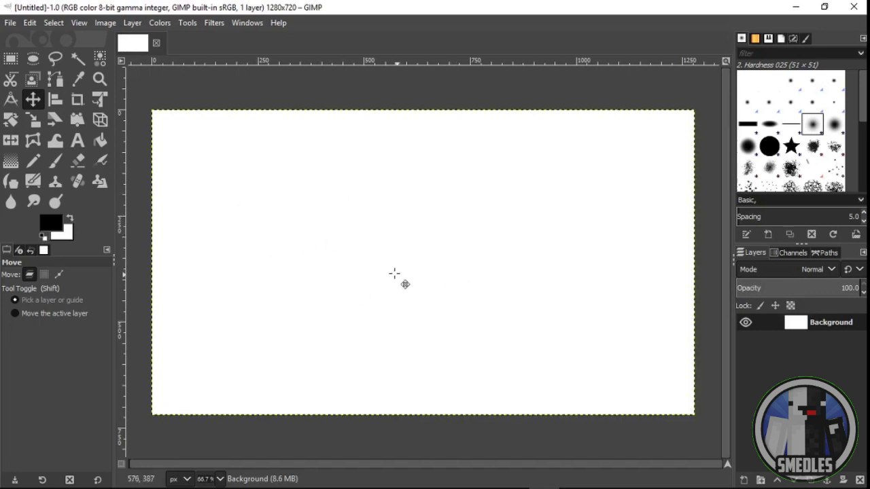
Delete the white Background layer so the canvas is fully transparent.
right_click(789, 328)
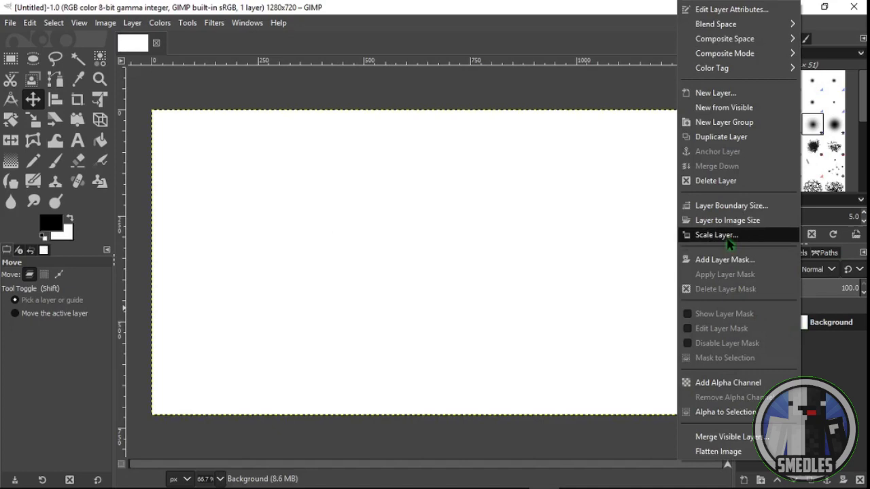
click(726, 180)
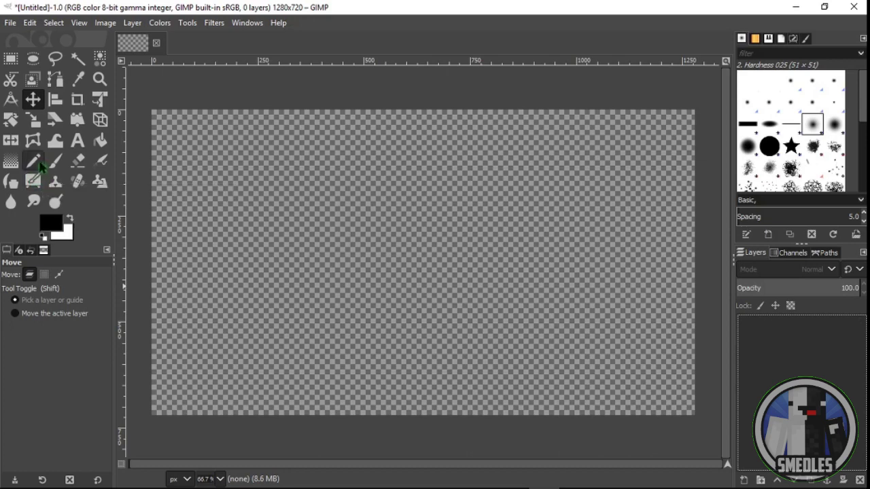
click(78, 142)
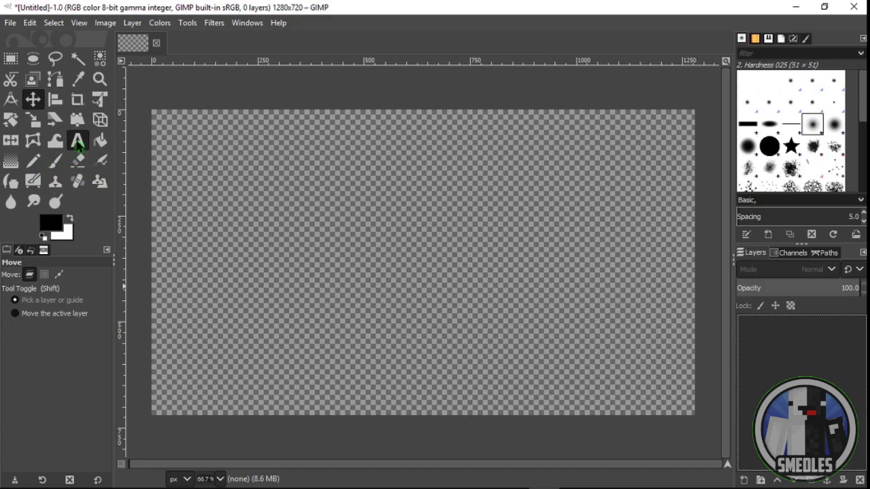
Draw a text box on the canvas with the text size set to 100.
drag(203, 170, 577, 300)
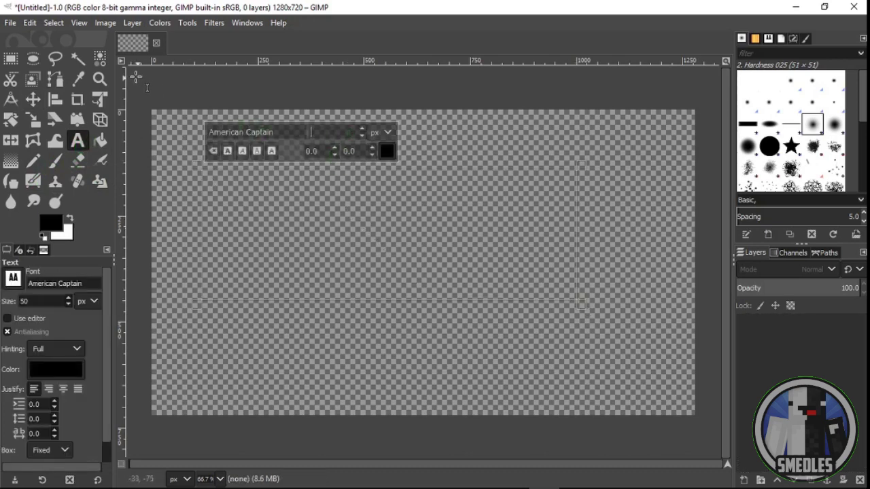
text(100)
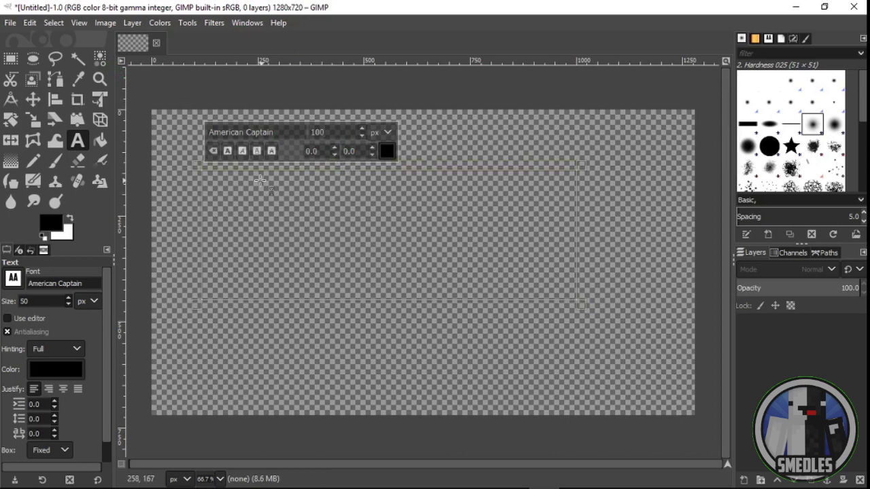
click(386, 153)
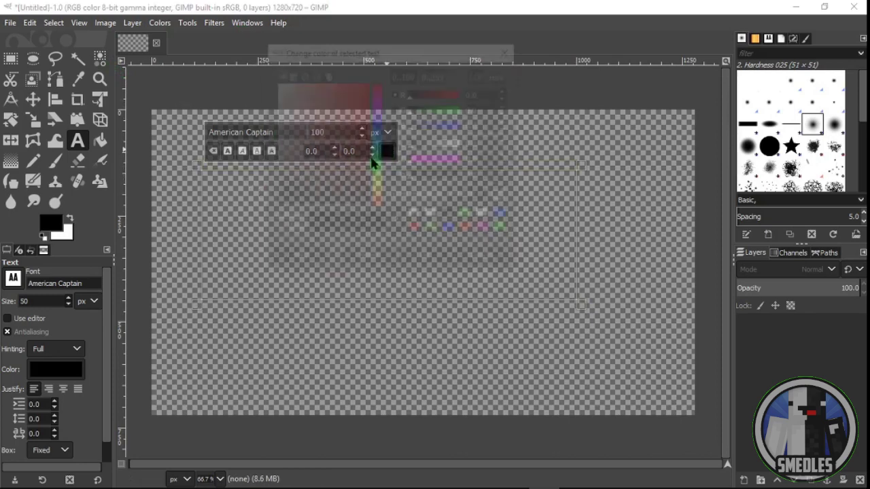
Type test lettering, clear it, and enter the word SMEDLES.
click(417, 262)
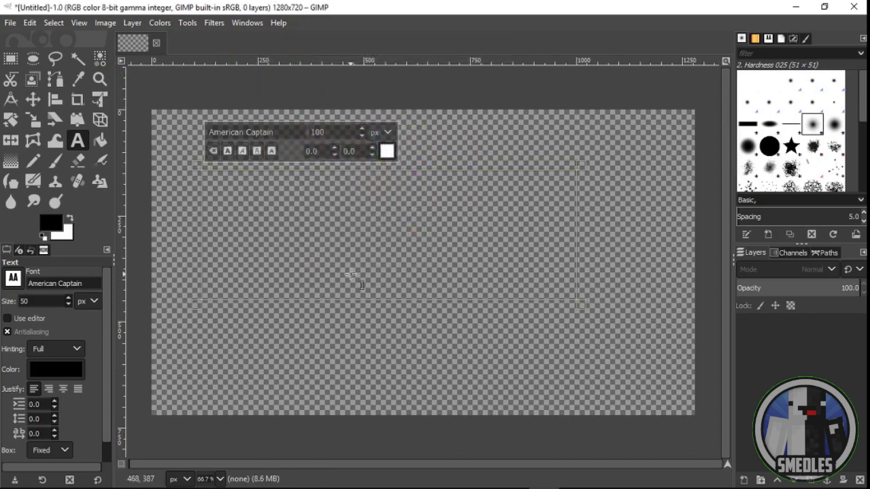
text(WDMAE)
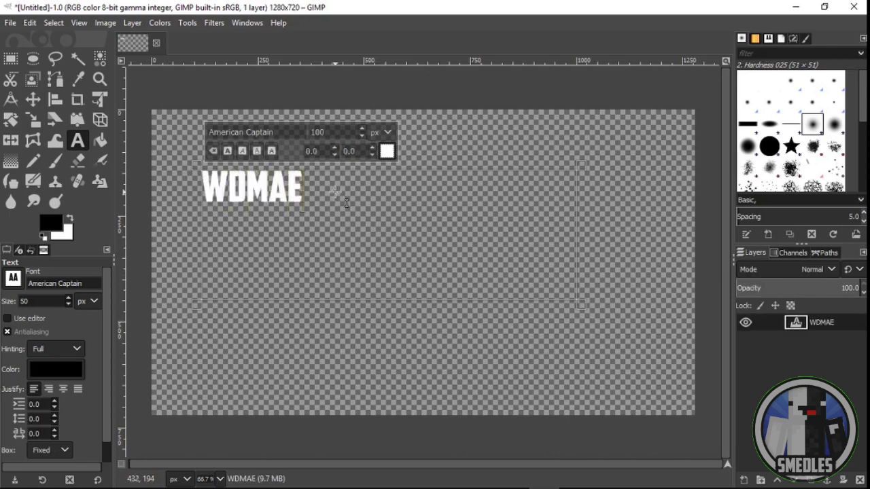
text(DWD)
key(BackSpace)
key(BackSpace)
key(BackSpace)
key(BackSpace)
key(BackSpace)
key(BackSpace)
key(BackSpace)
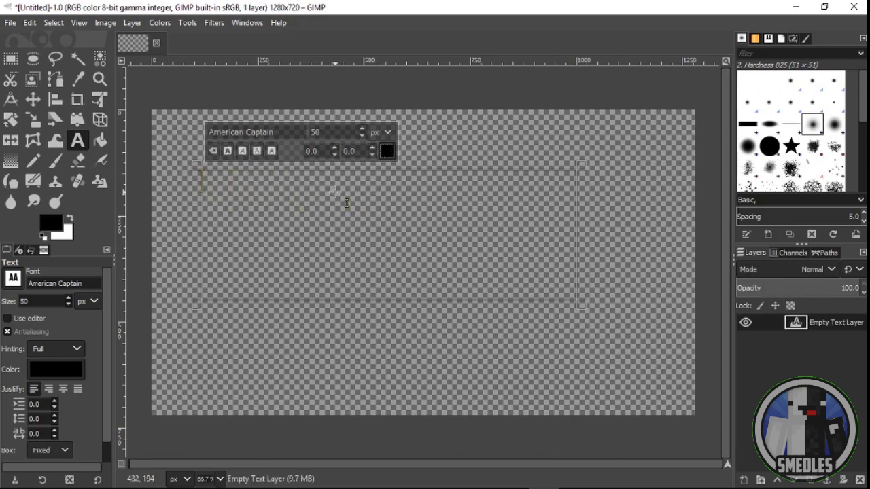
text(mINECRAF)
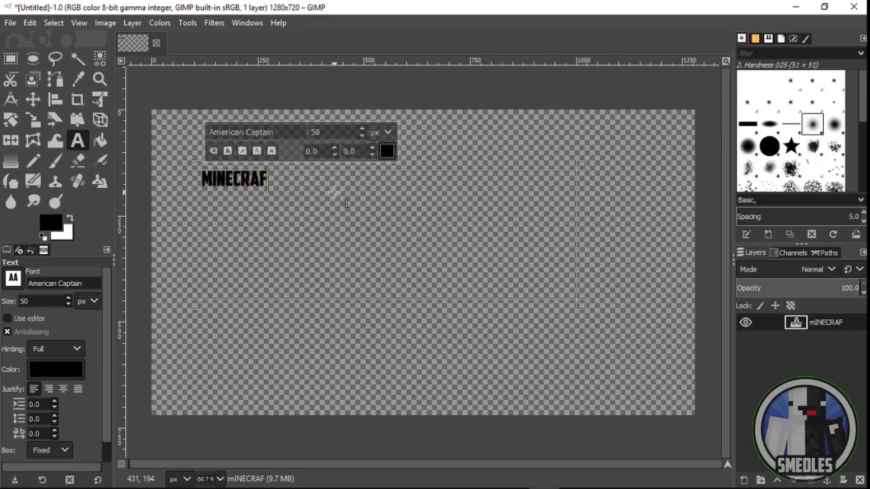
text(T)
key(BackSpace)
key(BackSpace)
key(BackSpace)
key(BackSpace)
key(BackSpace)
key(BackSpace)
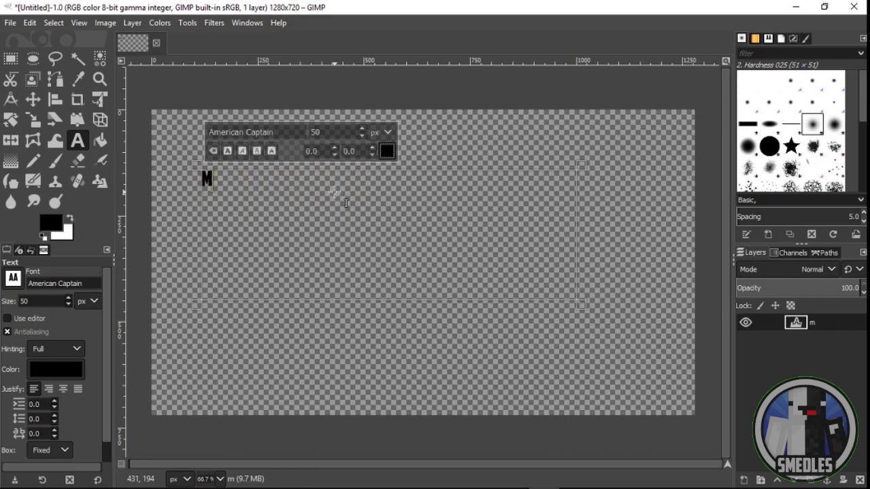
text(5)
key(BackSpace)
key(BackSpace)
text(5m)
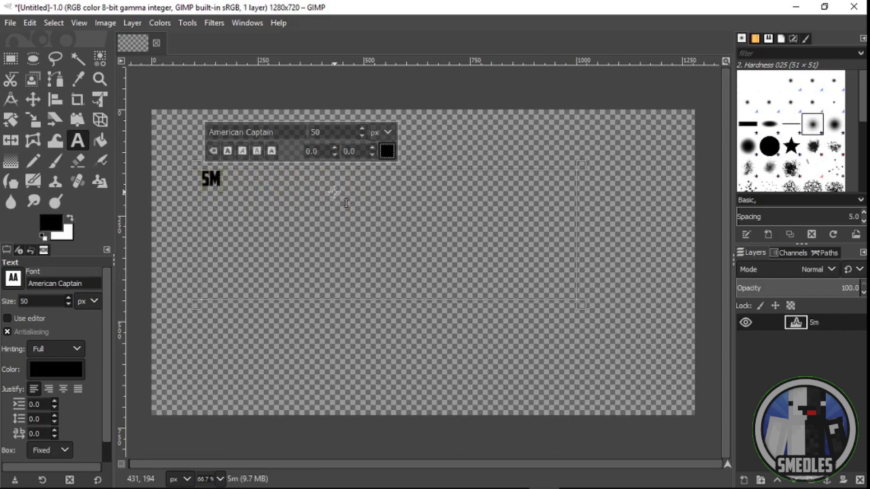
text(edles)
Make the selected SMEDLES text 200 px and white.
key(ctrl+a)
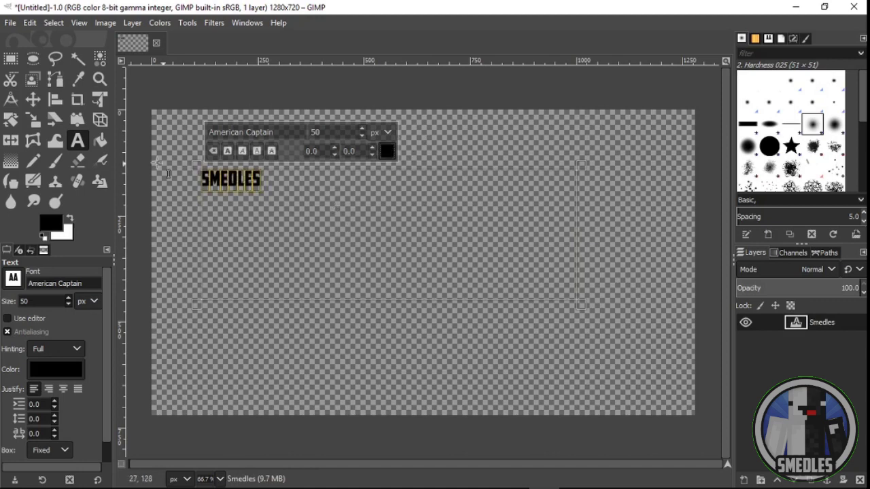
key(BackSpace)
key(Return)
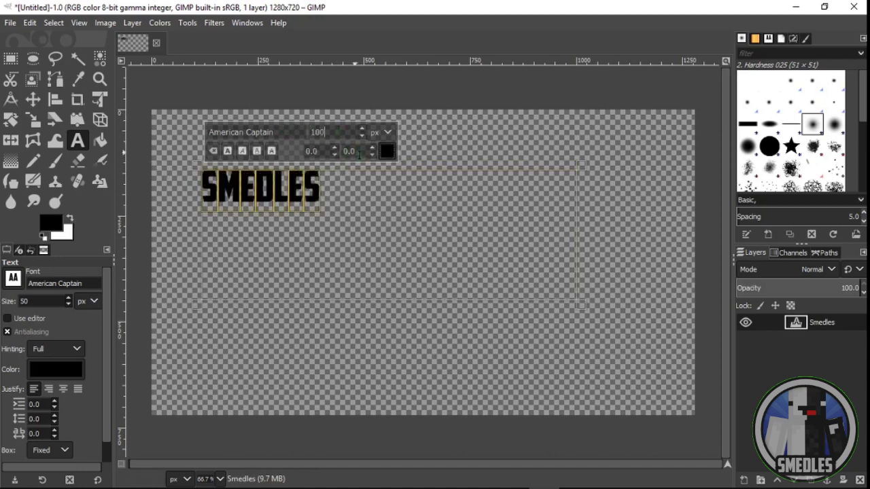
text(0)
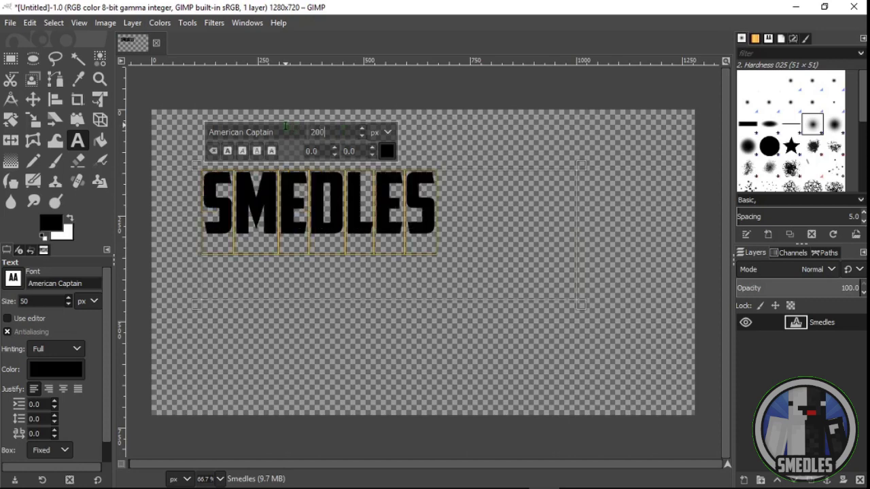
click(387, 151)
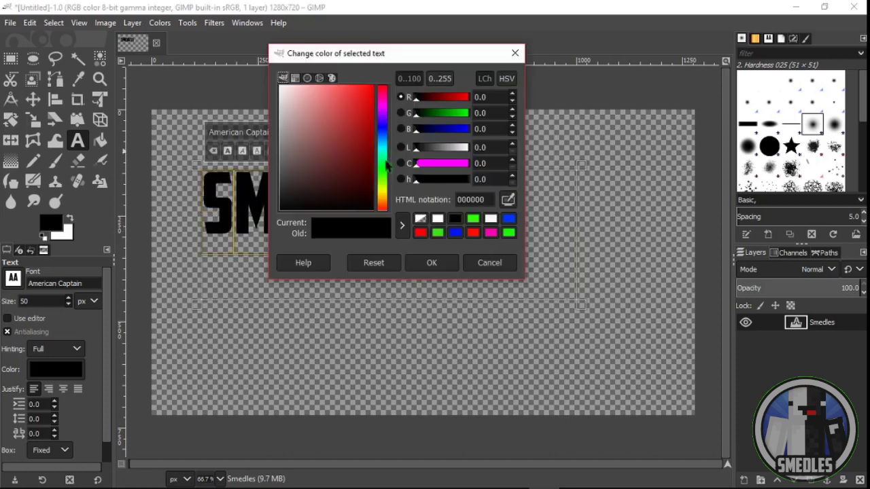
click(280, 87)
click(426, 262)
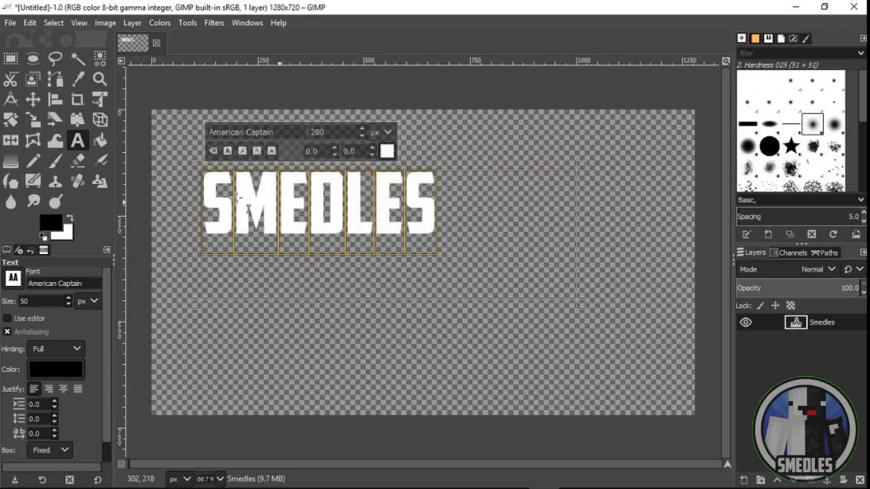
Turn the SMEDLES layer's alpha into a selection of the letter shapes.
click(420, 141)
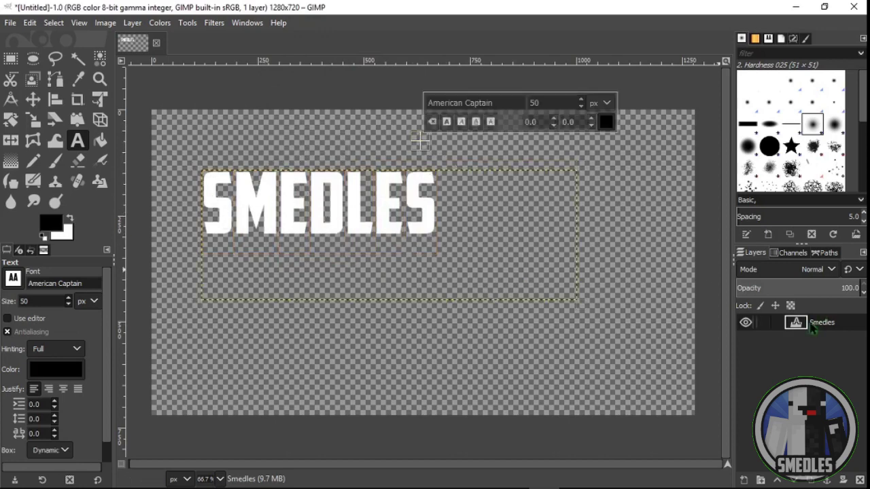
right_click(810, 327)
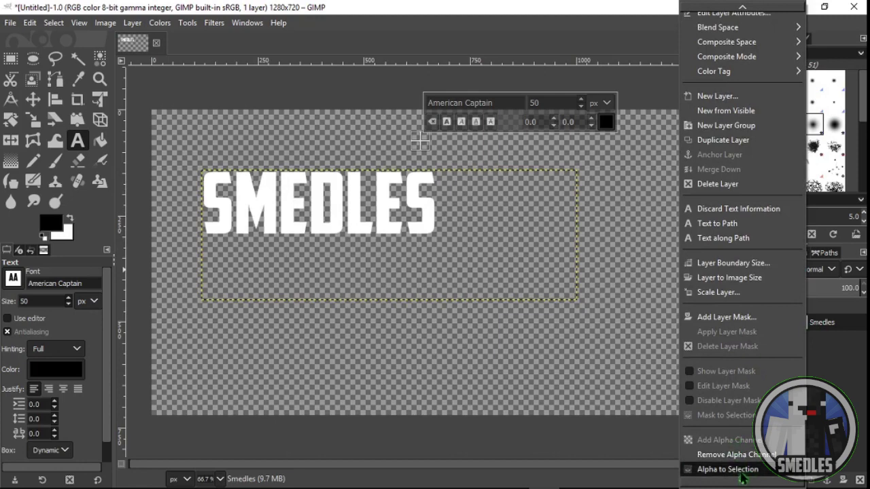
click(731, 468)
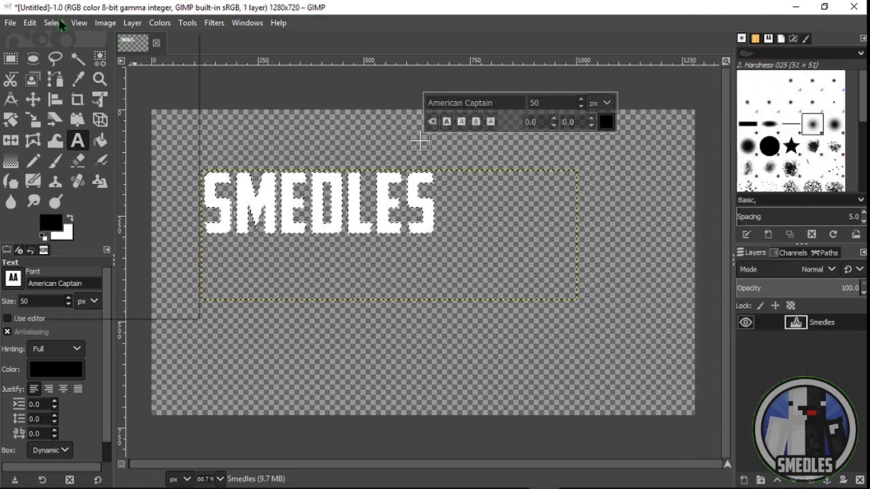
Grow the letter selection outward with Select > Grow.
click(59, 25)
click(55, 24)
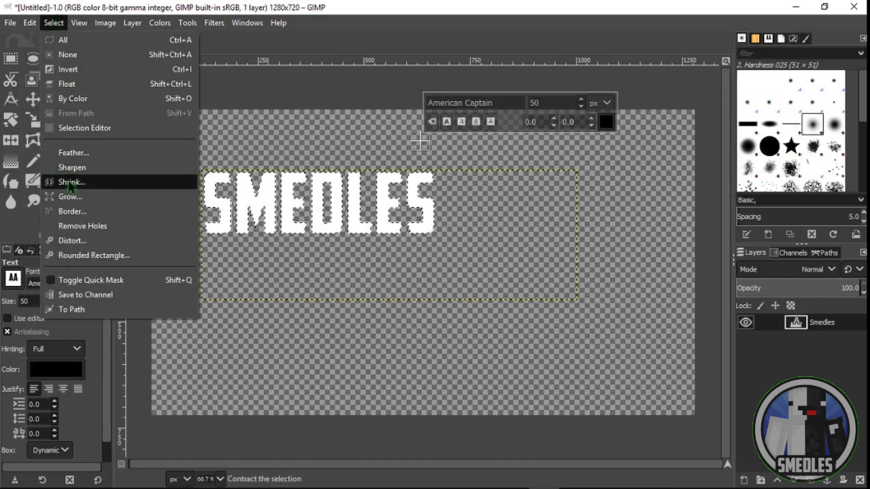
click(75, 194)
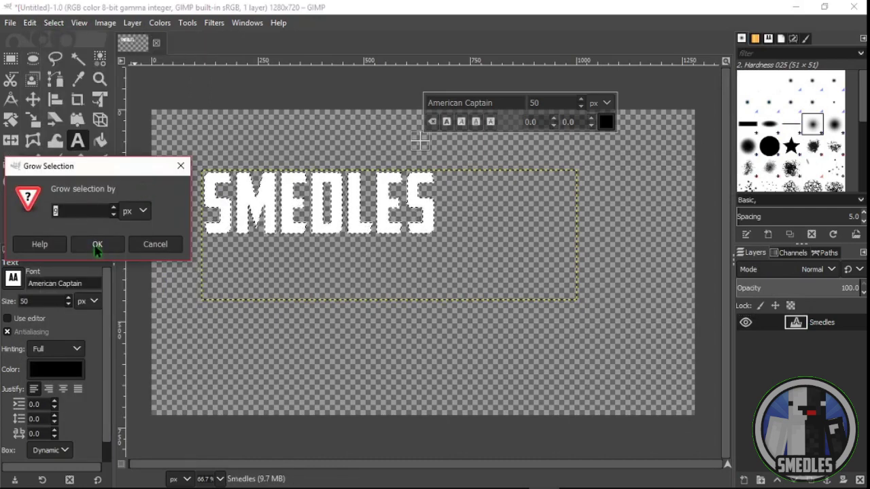
click(97, 246)
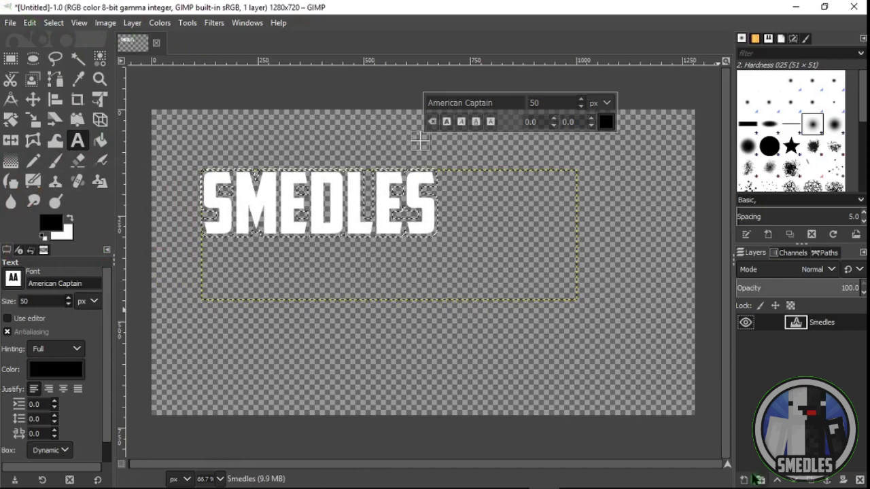
Add a new transparent layer and move it beneath the SMEDLES text layer.
click(744, 479)
click(825, 463)
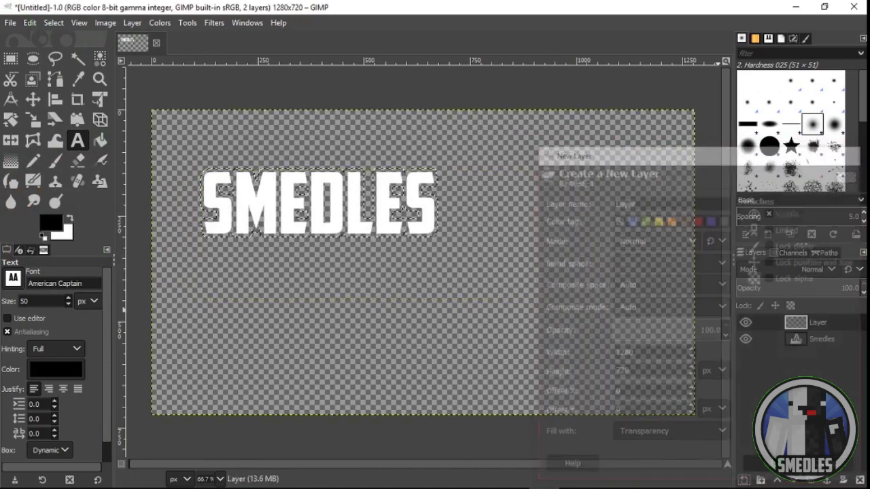
drag(800, 323, 803, 349)
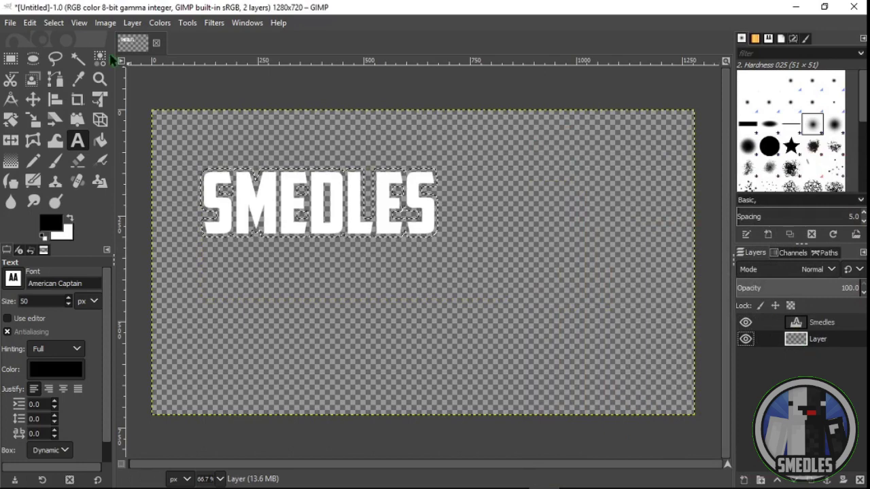
Fill the grown selection with black foreground colour, then select none.
click(30, 22)
click(61, 248)
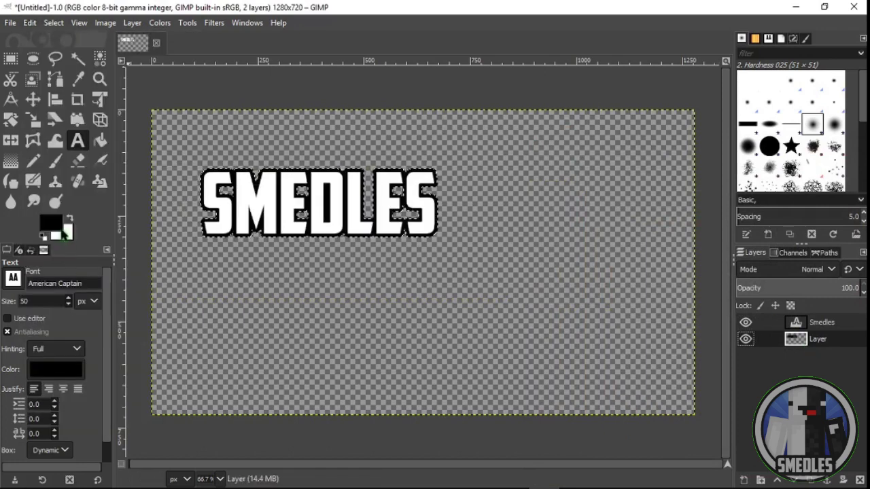
click(53, 22)
click(58, 55)
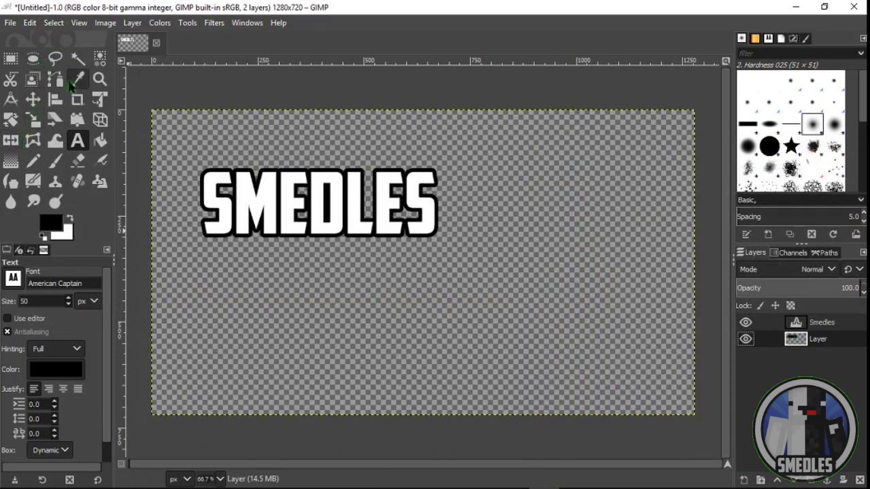
click(99, 78)
click(269, 203)
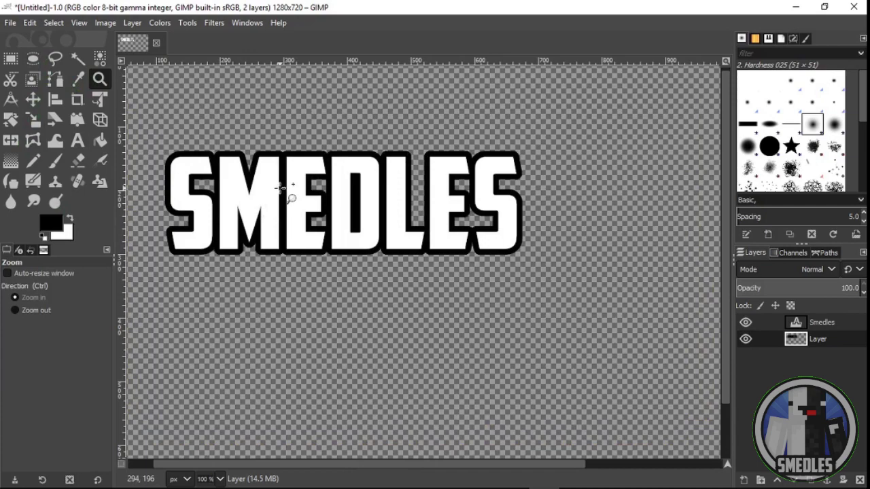
click(278, 187)
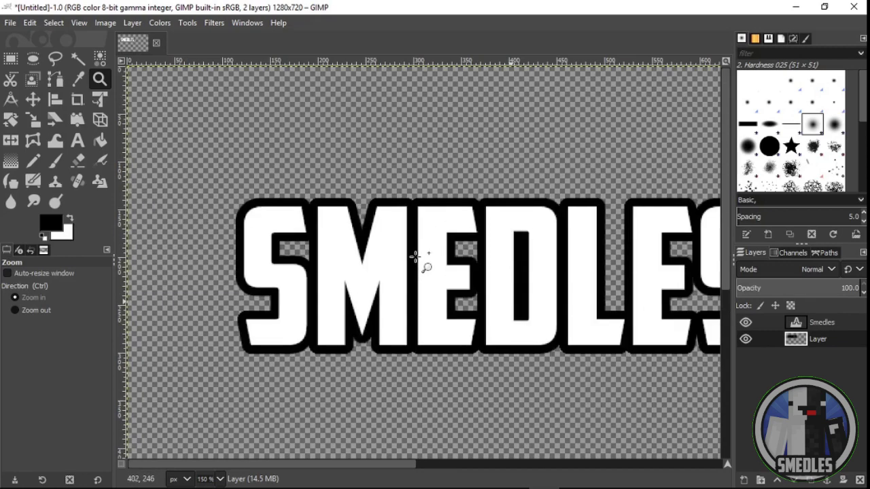
scroll(416, 257, right, 10)
scroll(416, 257, up, 5)
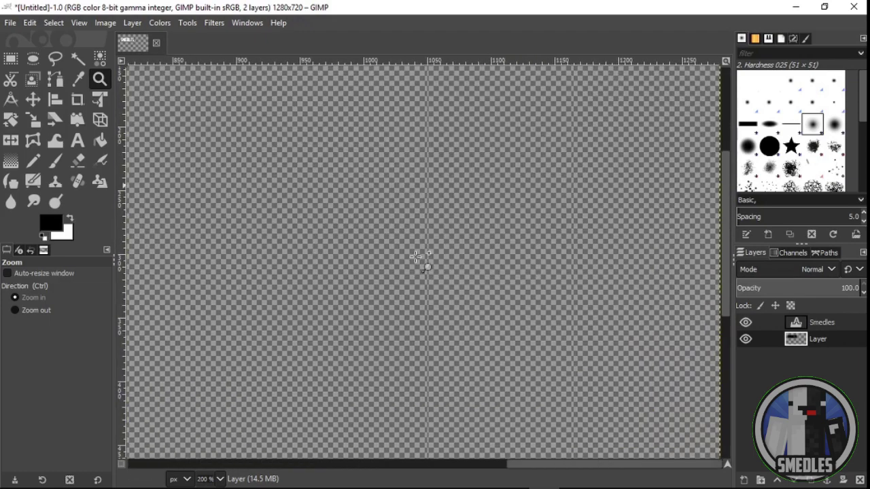
click(416, 257)
scroll(417, 256, left, 10)
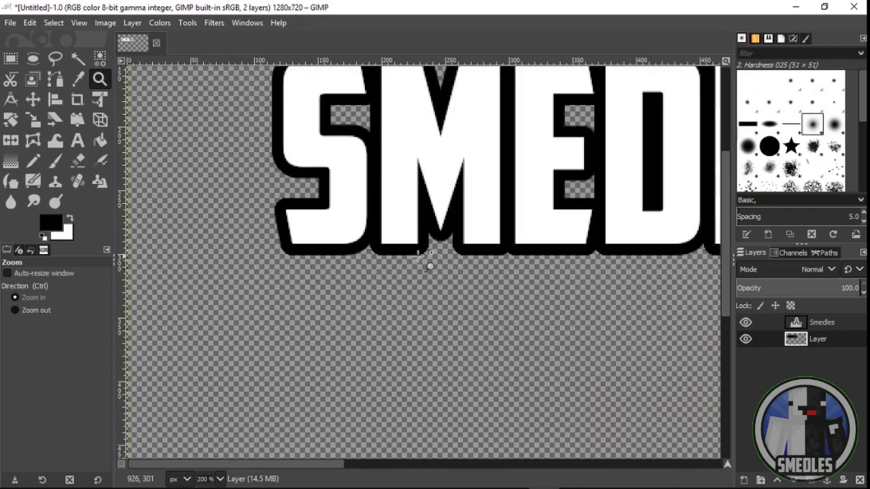
scroll(417, 256, right, 3)
scroll(417, 256, right, 4)
scroll(417, 256, left, 2)
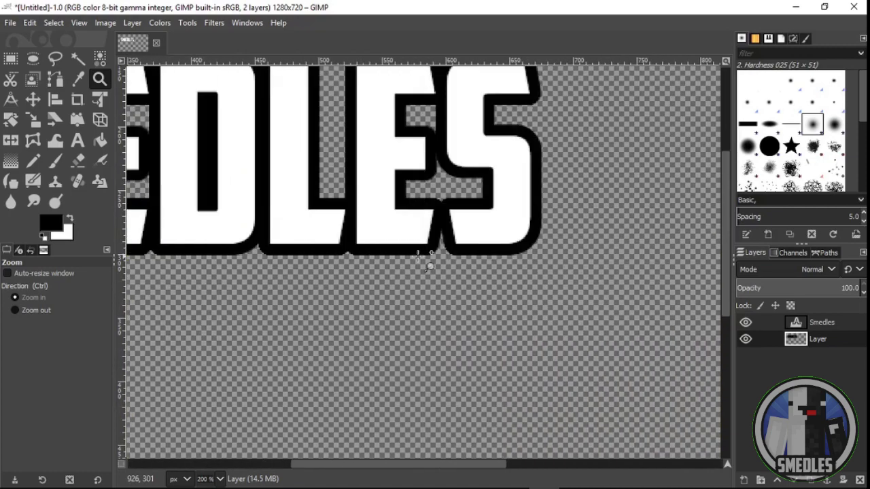
ctrl+scroll(417, 256, down, 2)
ctrl+scroll(417, 256, down, 1)
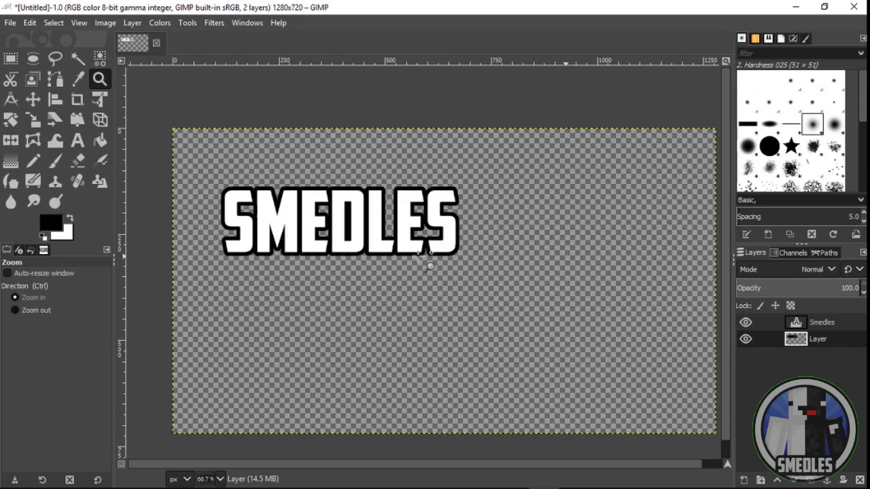
click(417, 256)
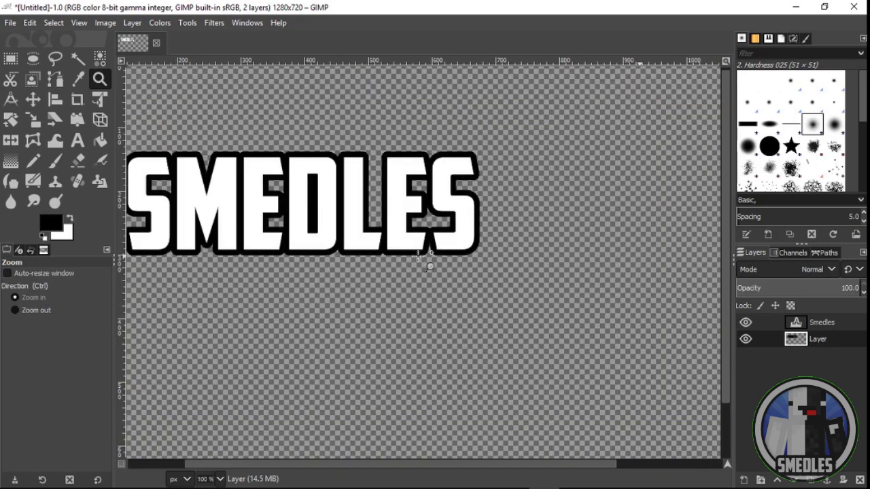
scroll(424, 273, left, 3)
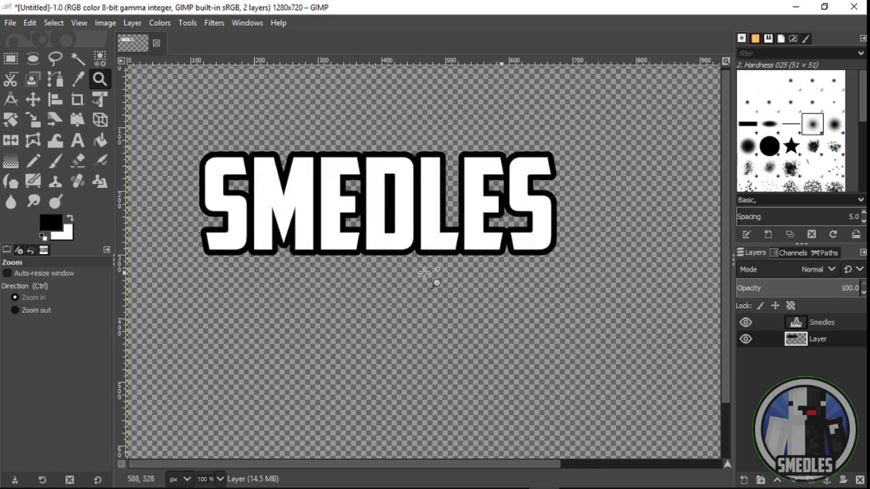